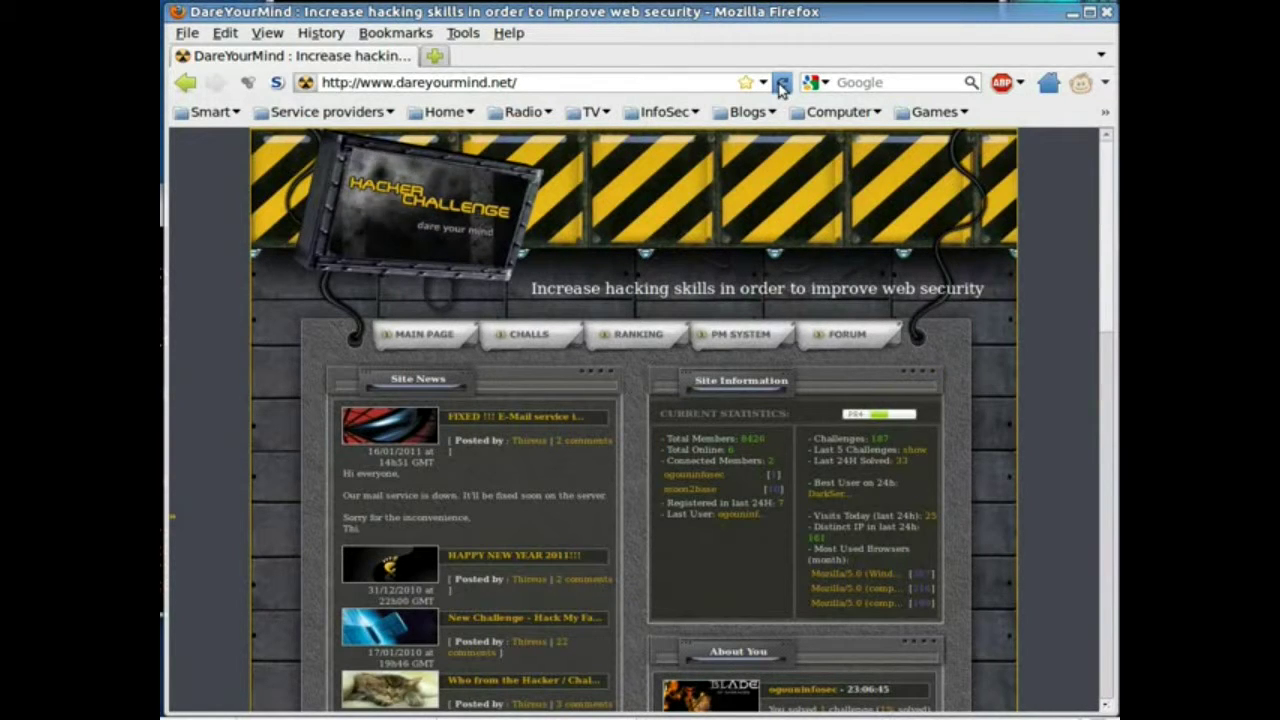
# Go to CHALLS, then JavaScript, and open the '1.Really EASY one' challenge
pyautogui.click(532, 336)
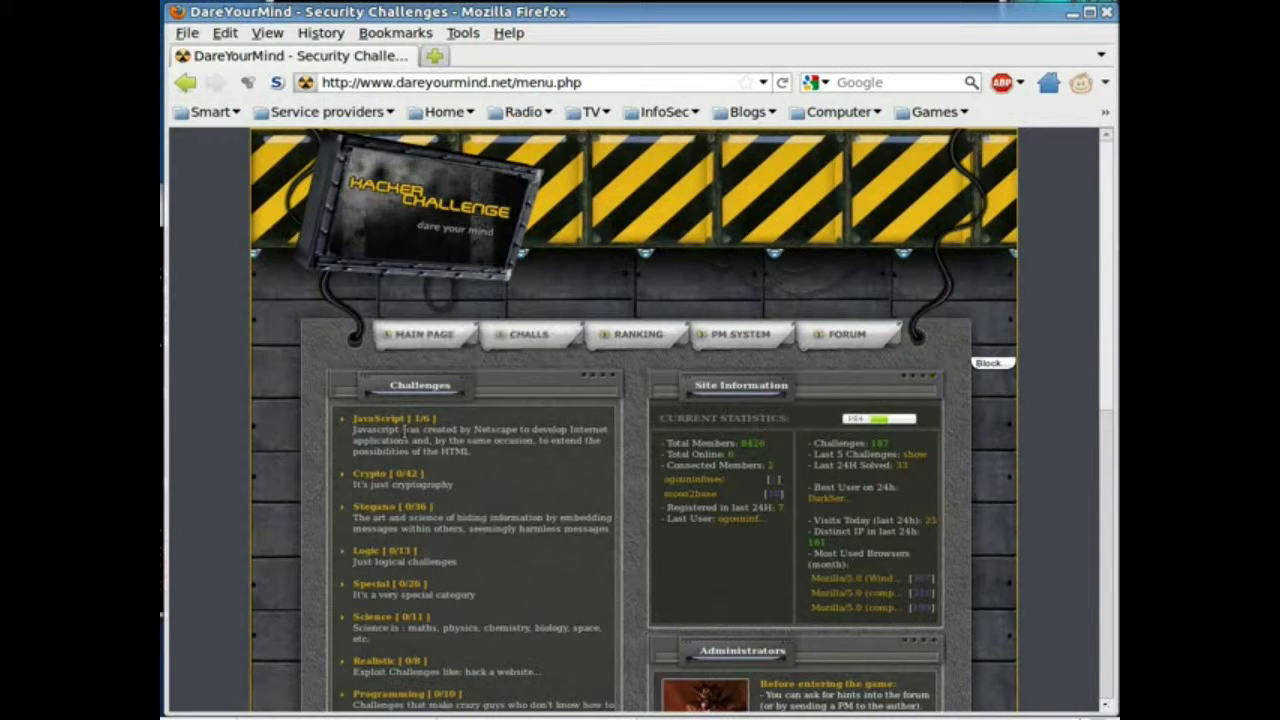
pyautogui.click(384, 423)
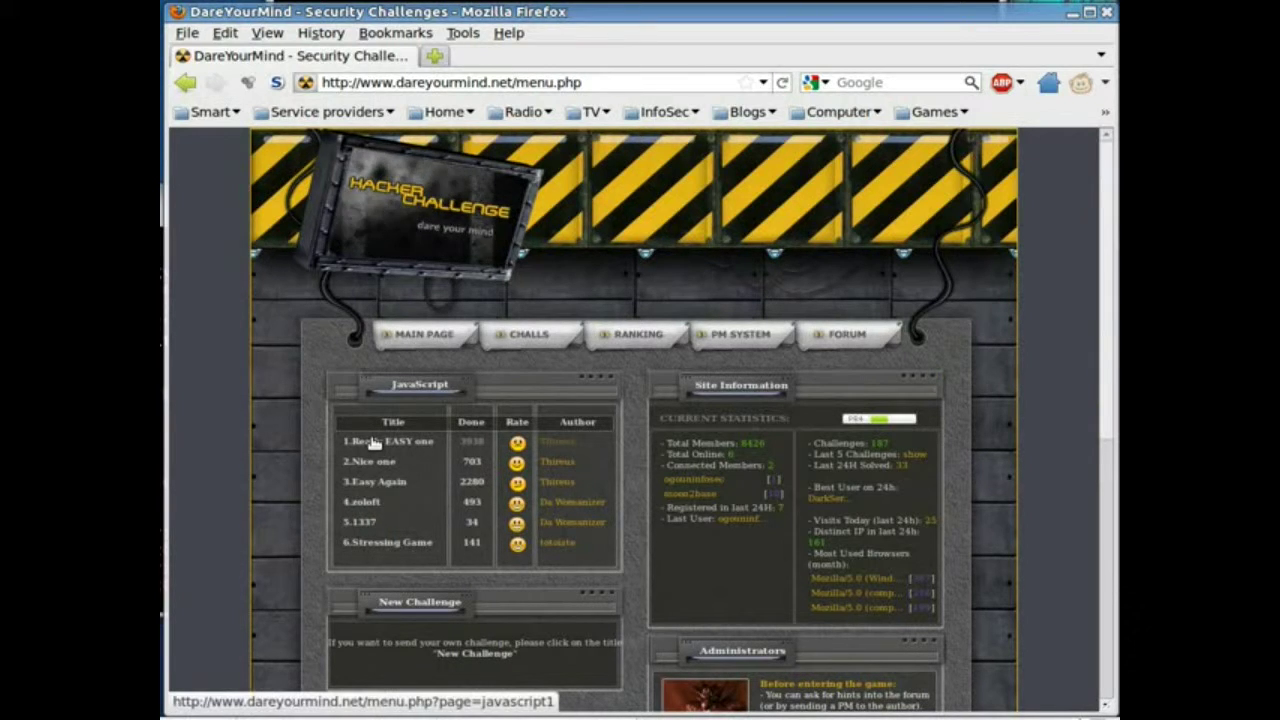
pyautogui.click(374, 442)
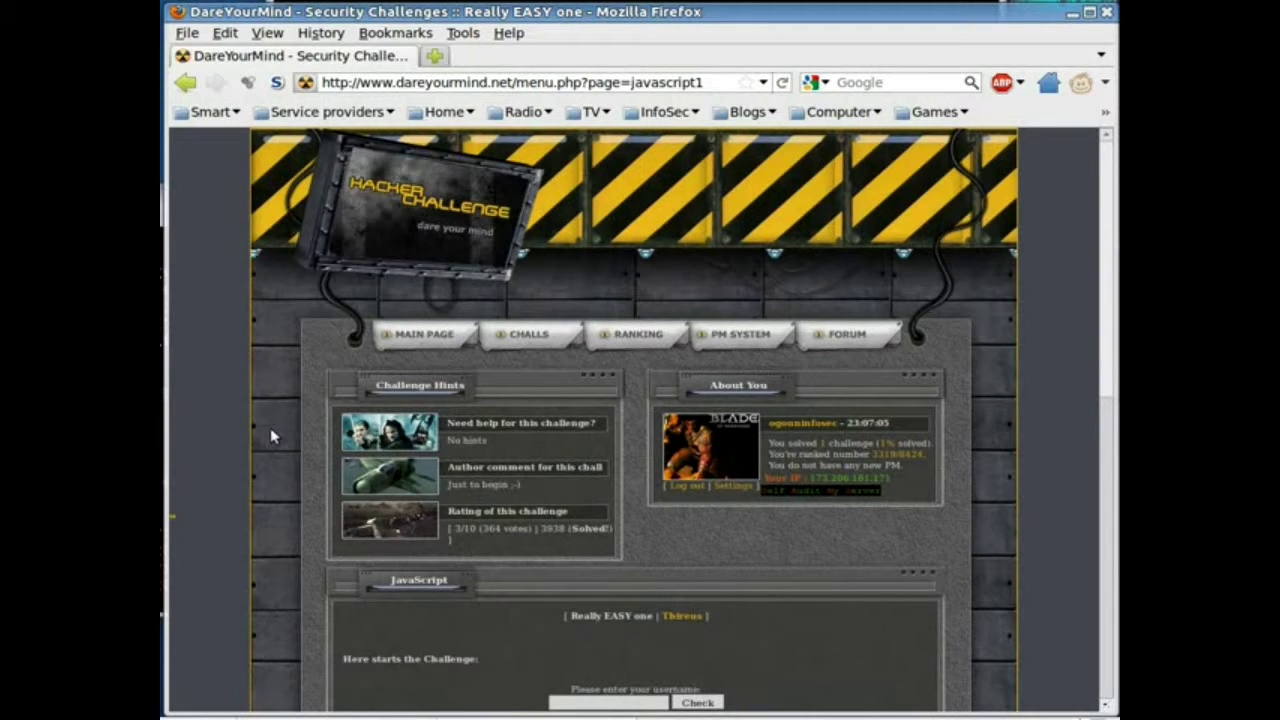
# Submit the account's own username in the challenge form and dismiss the 'Try again...' rejection
pyautogui.scroll(-3, 270, 436)
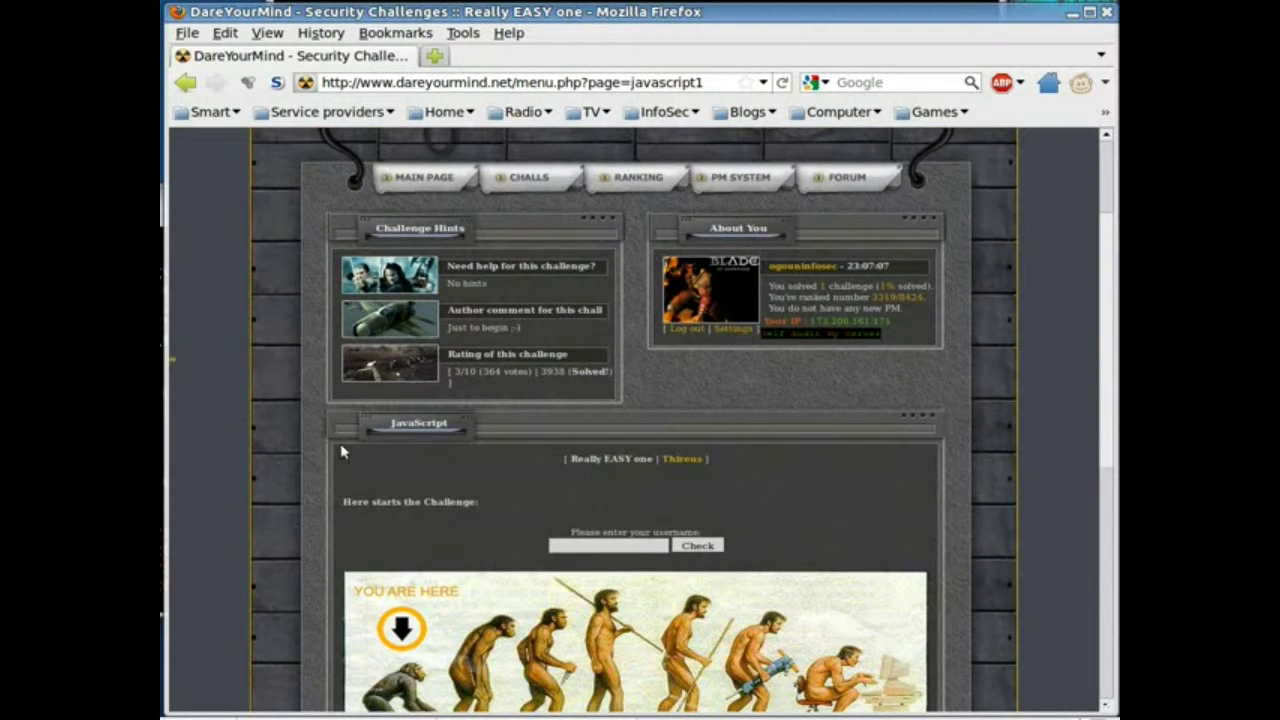
pyautogui.click(587, 547)
pyautogui.write('og')
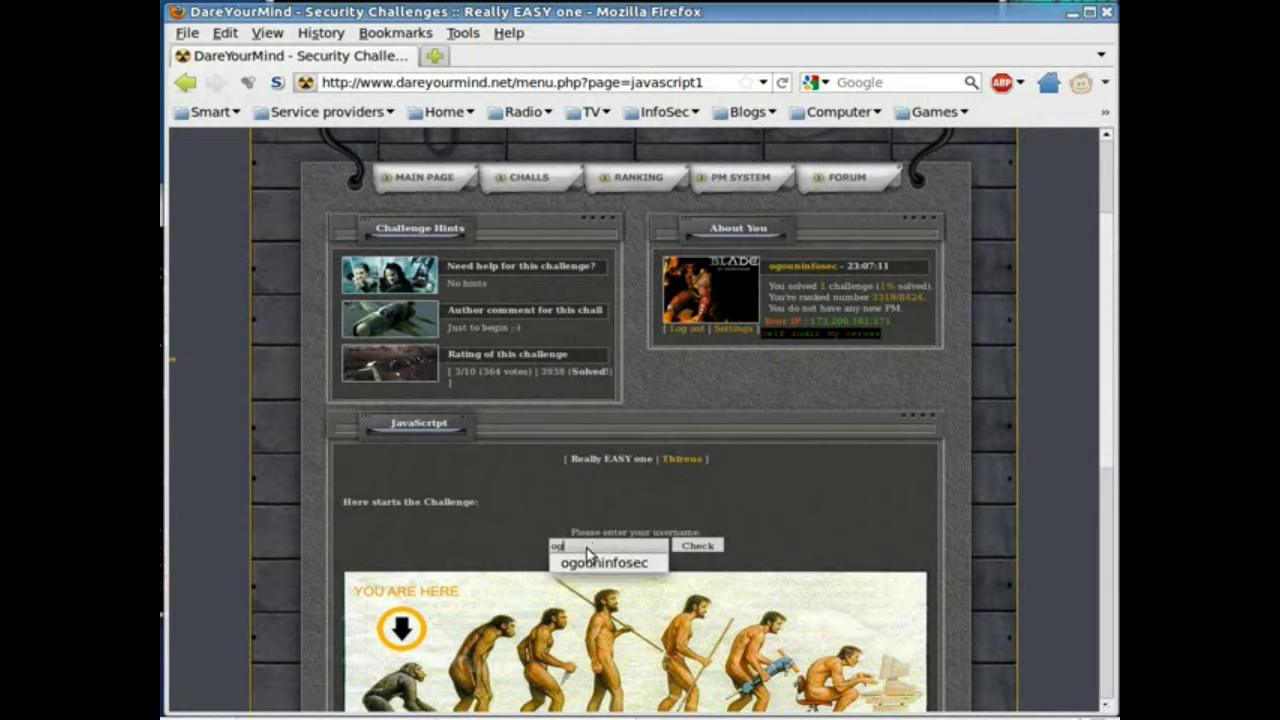
pyautogui.write('ouninfosec')
pyautogui.click(718, 523)
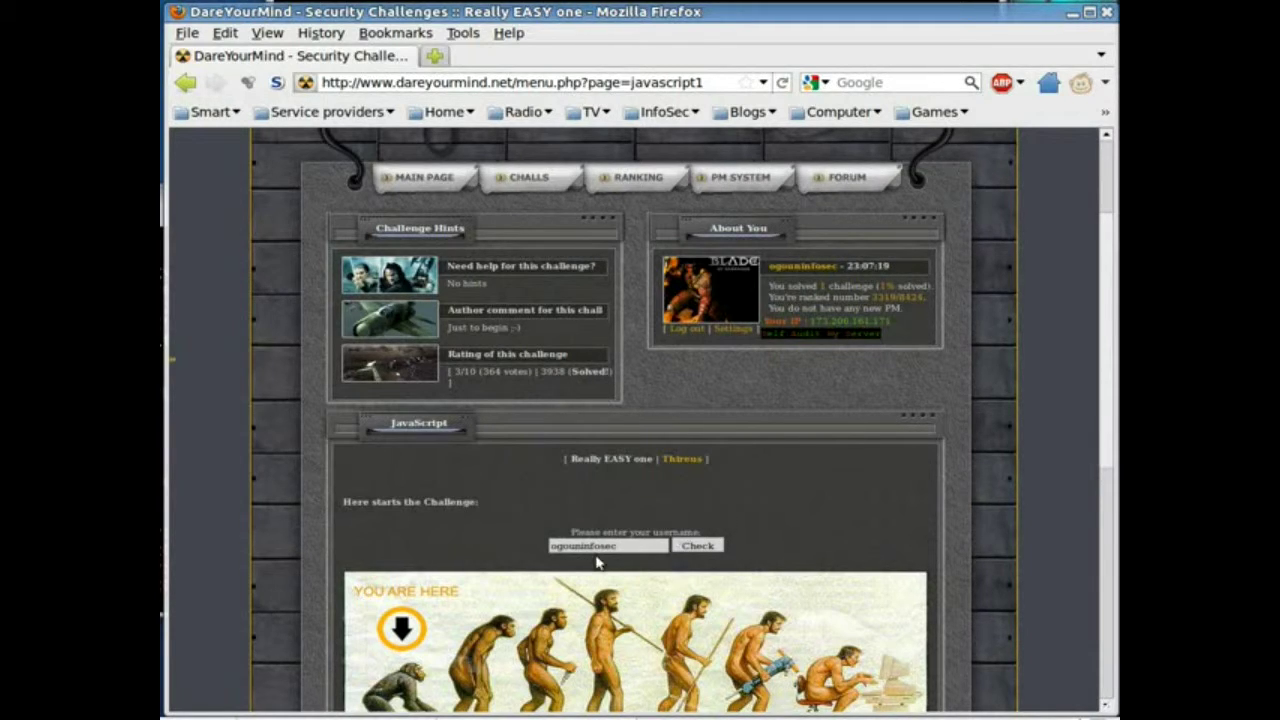
pyautogui.click(697, 548)
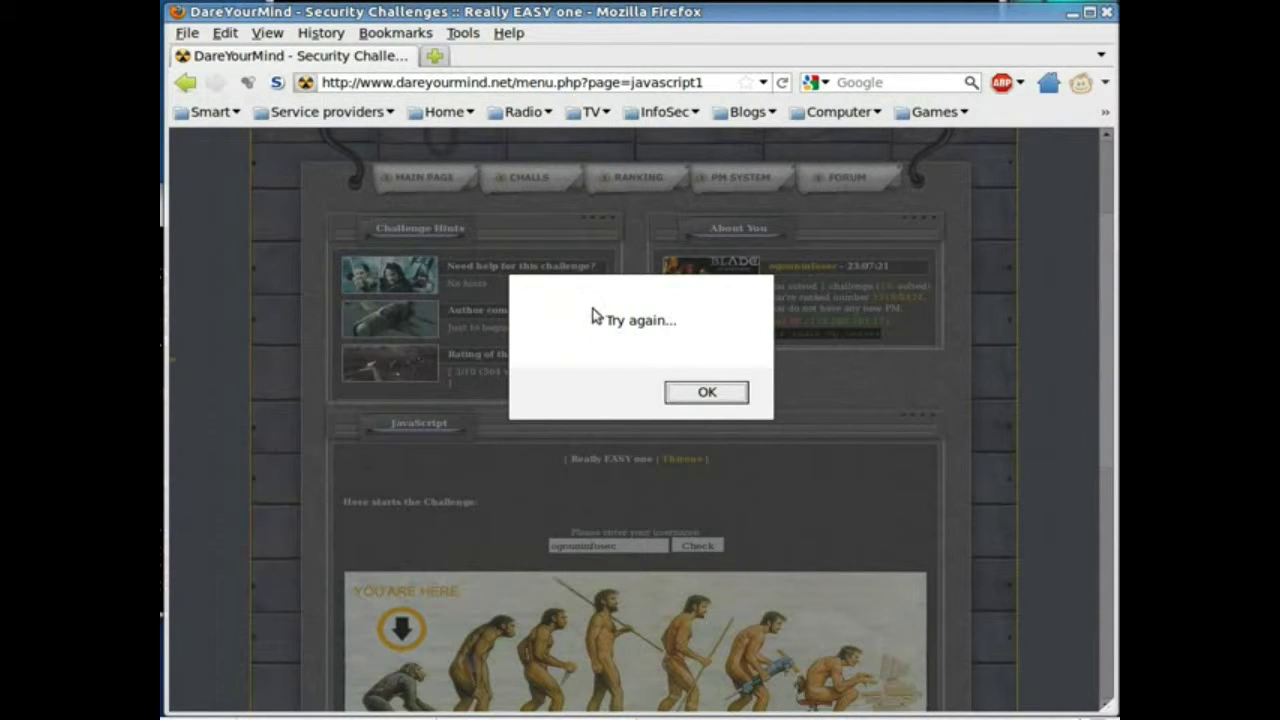
pyautogui.click(706, 393)
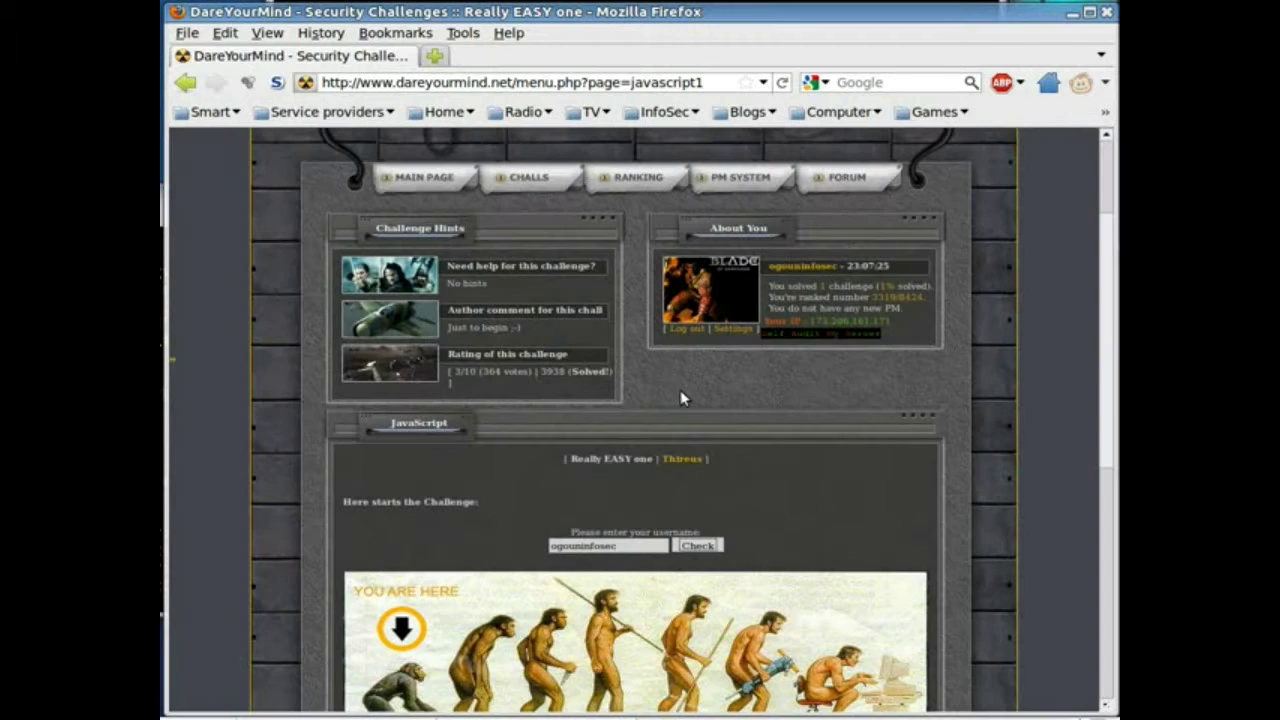
# View the challenge page's source and scroll through it to find the username-checking script
pyautogui.rightClick(624, 489)
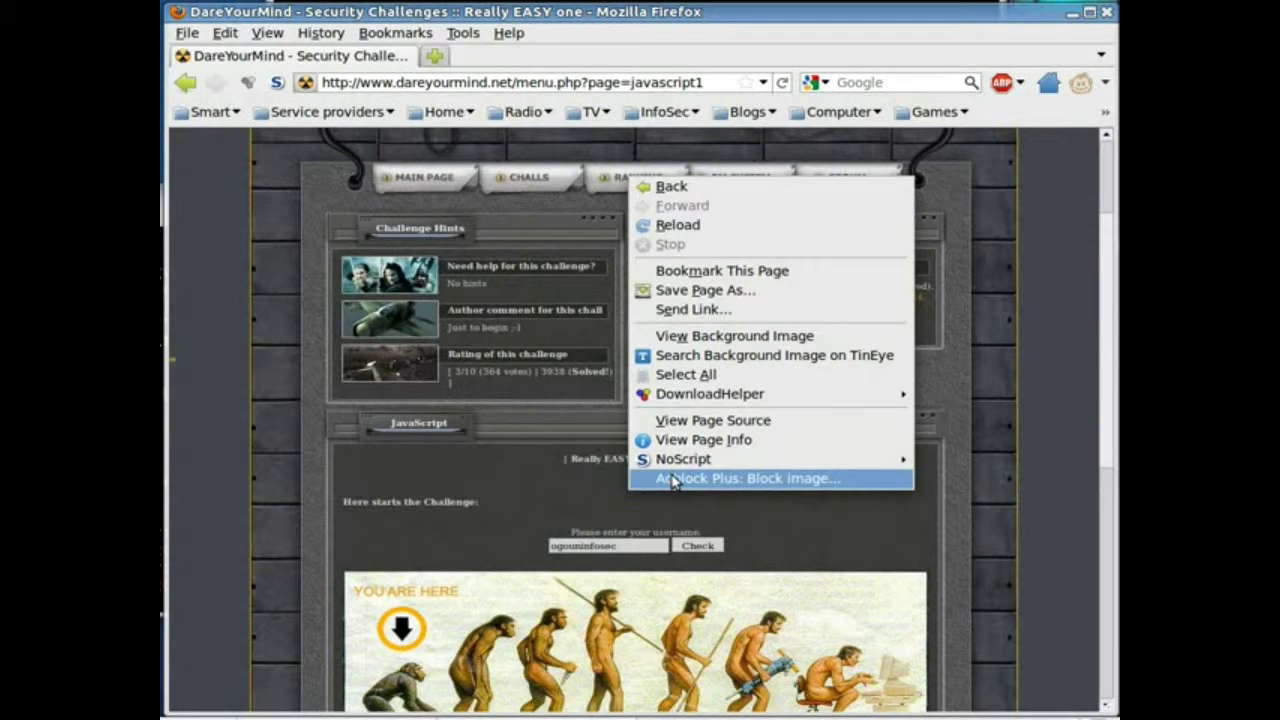
pyautogui.click(716, 427)
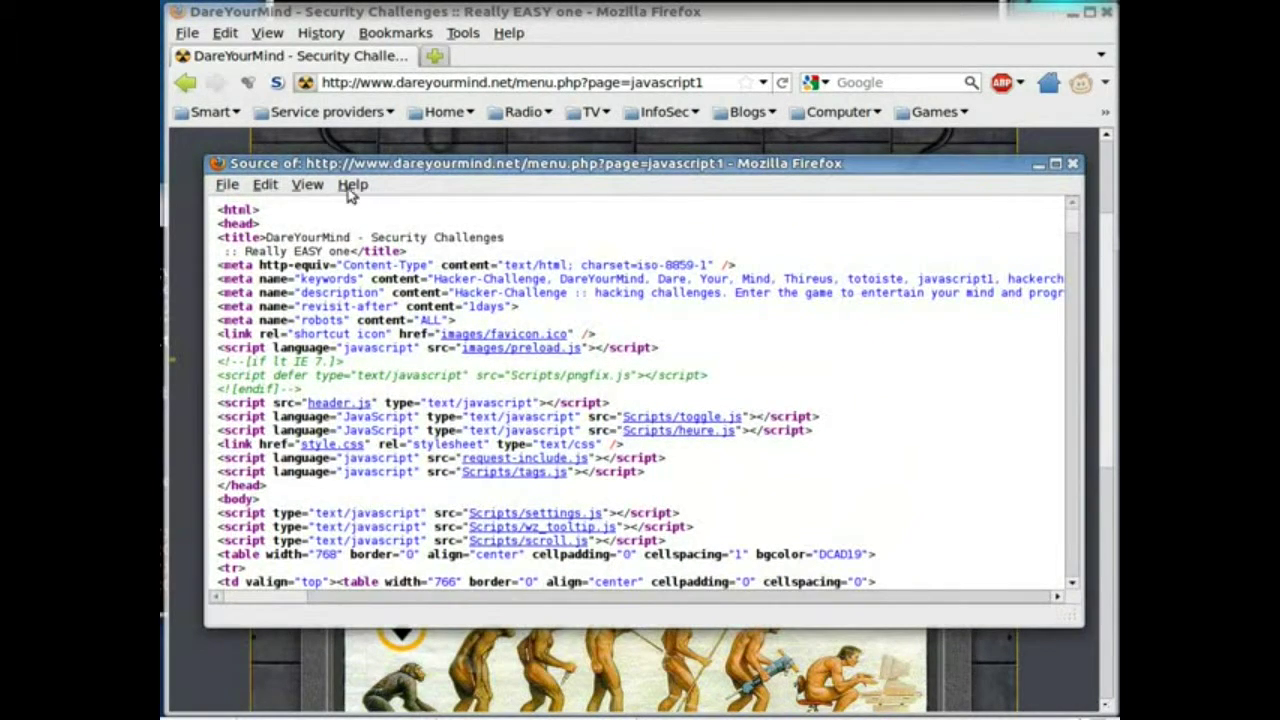
pyautogui.scroll(-4, 418, 310)
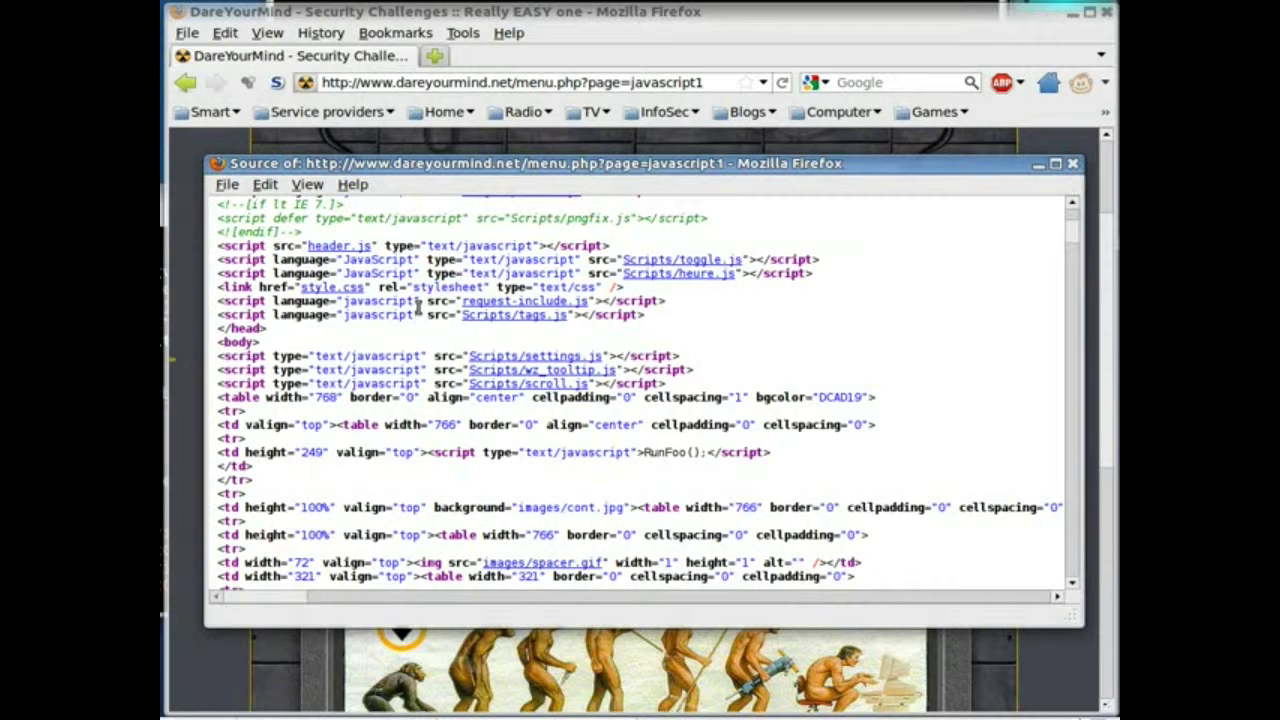
pyautogui.scroll(-5, 418, 310)
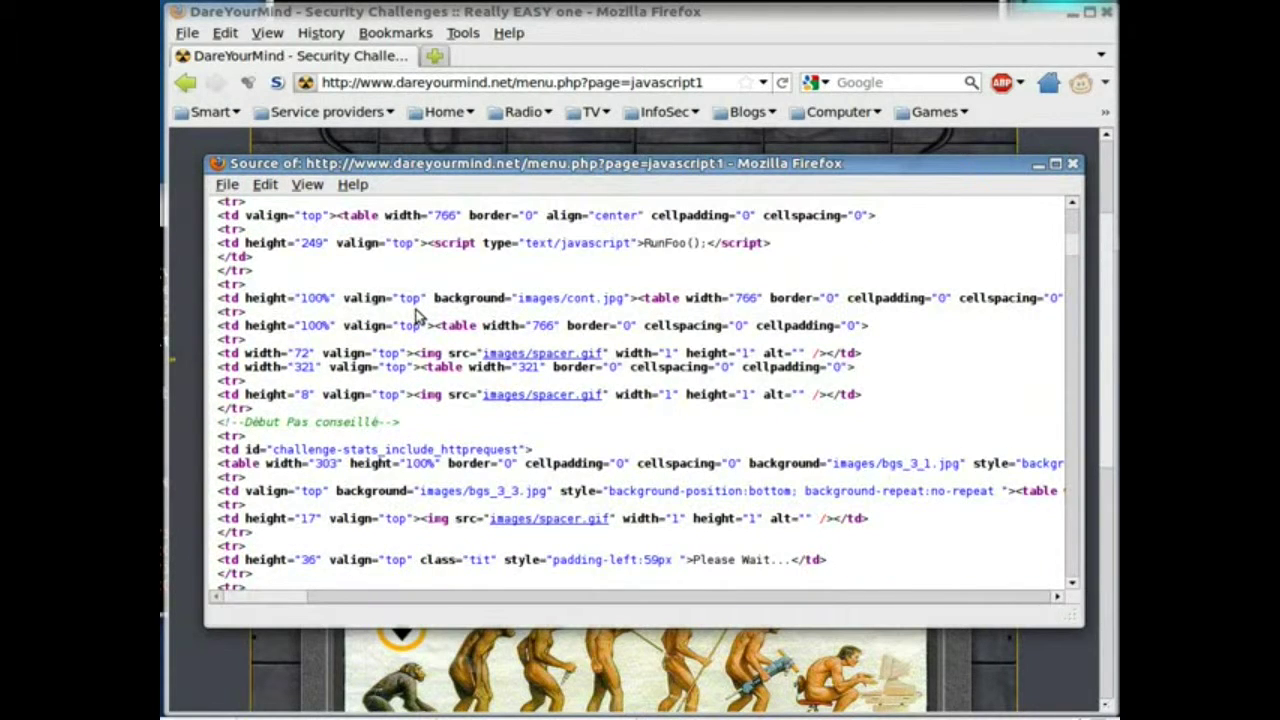
pyautogui.scroll(-3, 418, 310)
pyautogui.scroll(-2, 418, 310)
pyautogui.scroll(-5, 412, 318)
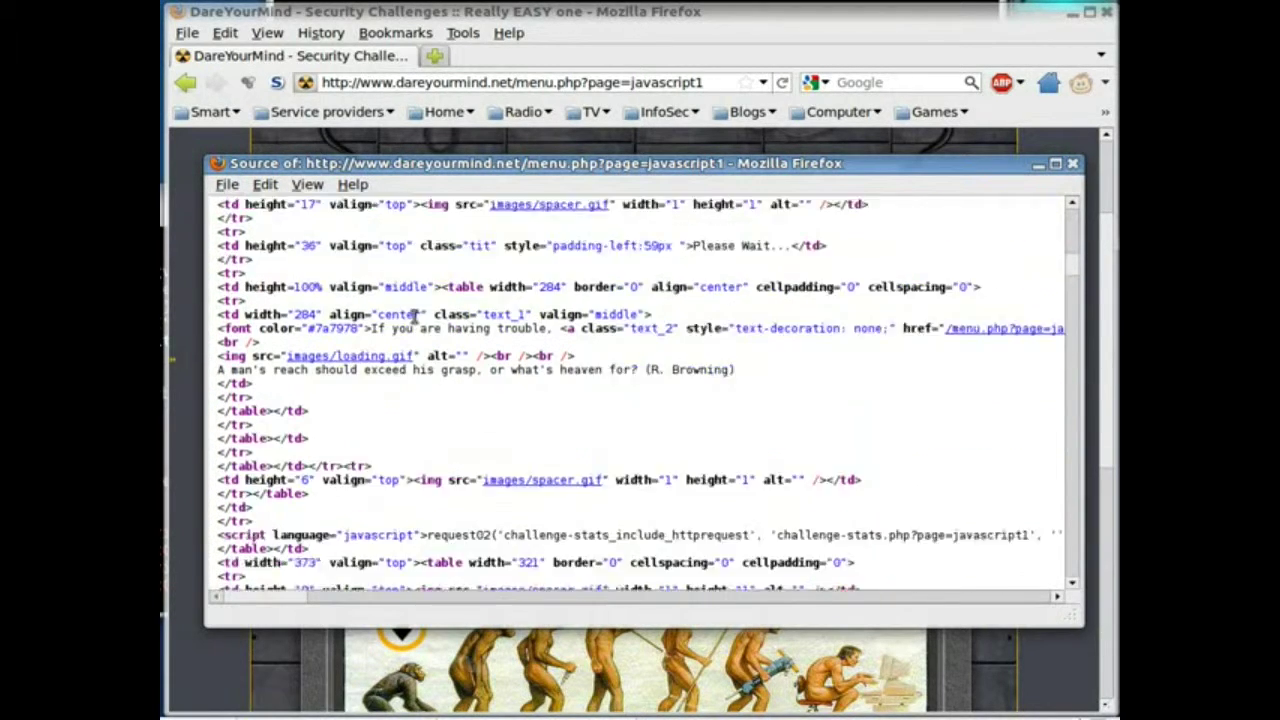
pyautogui.scroll(-6, 406, 325)
pyautogui.scroll(-6, 402, 322)
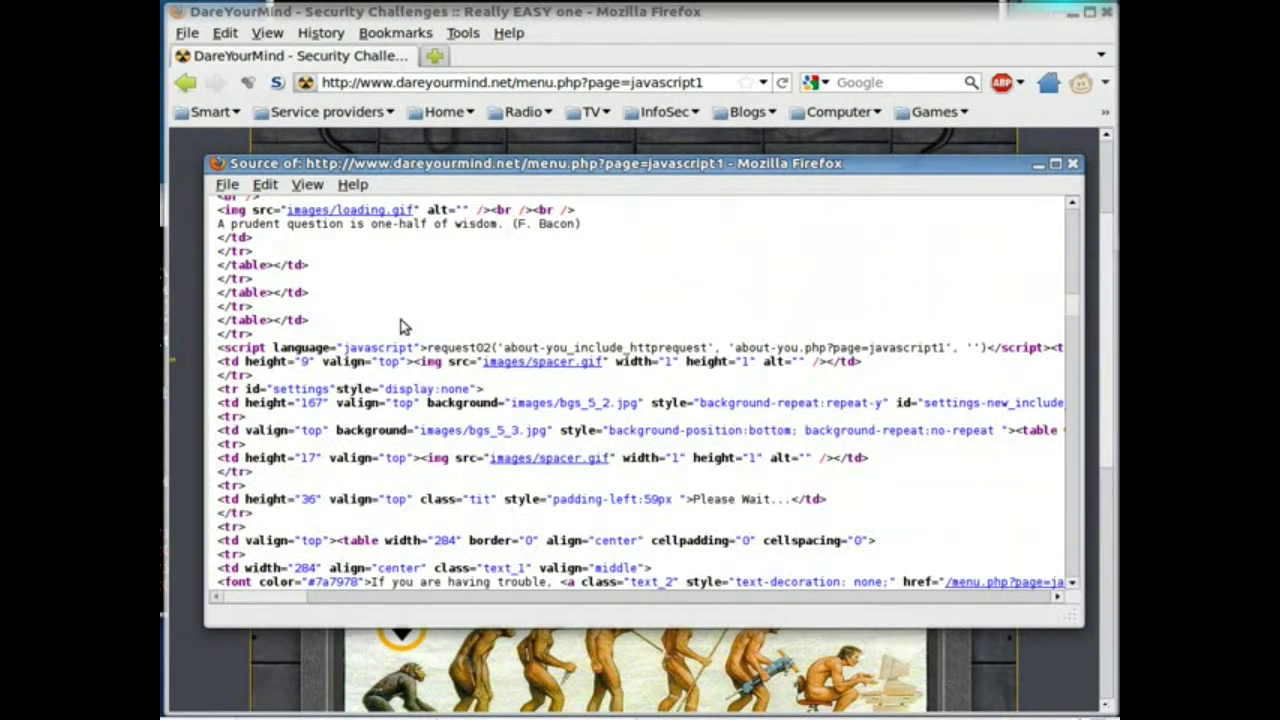
pyautogui.scroll(-4, 404, 320)
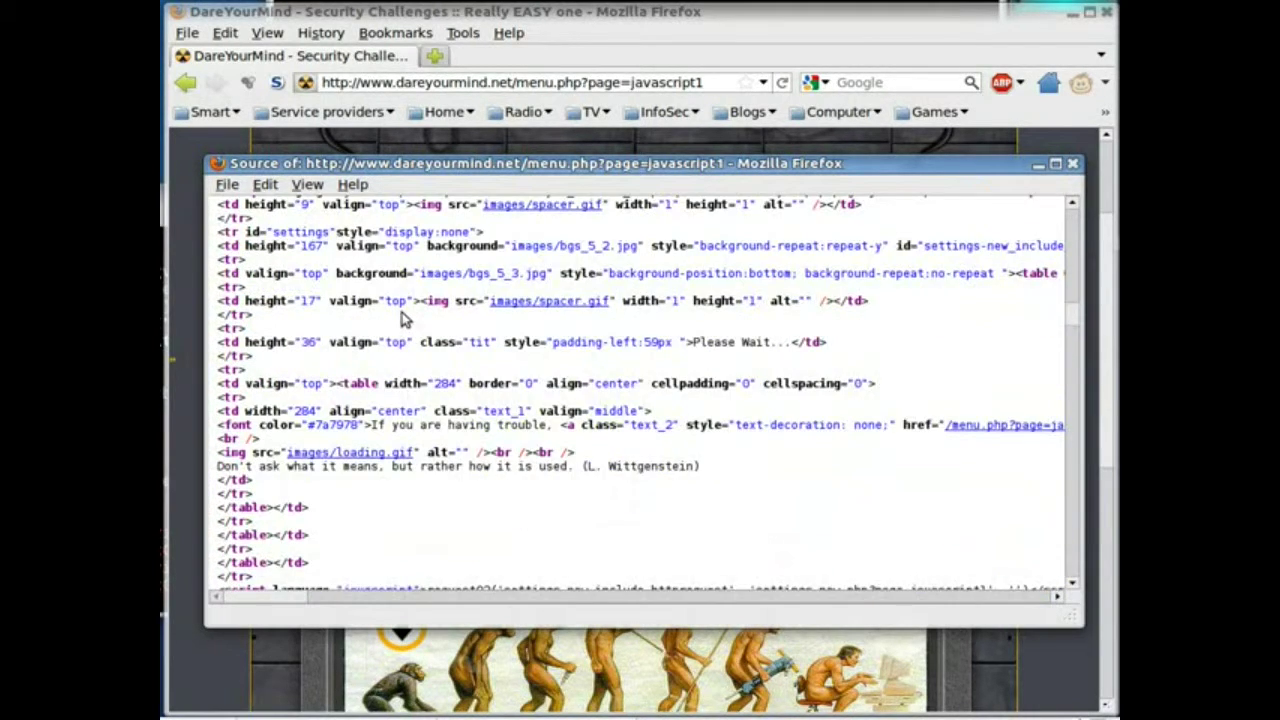
pyautogui.scroll(-6, 405, 320)
pyautogui.scroll(-6, 405, 318)
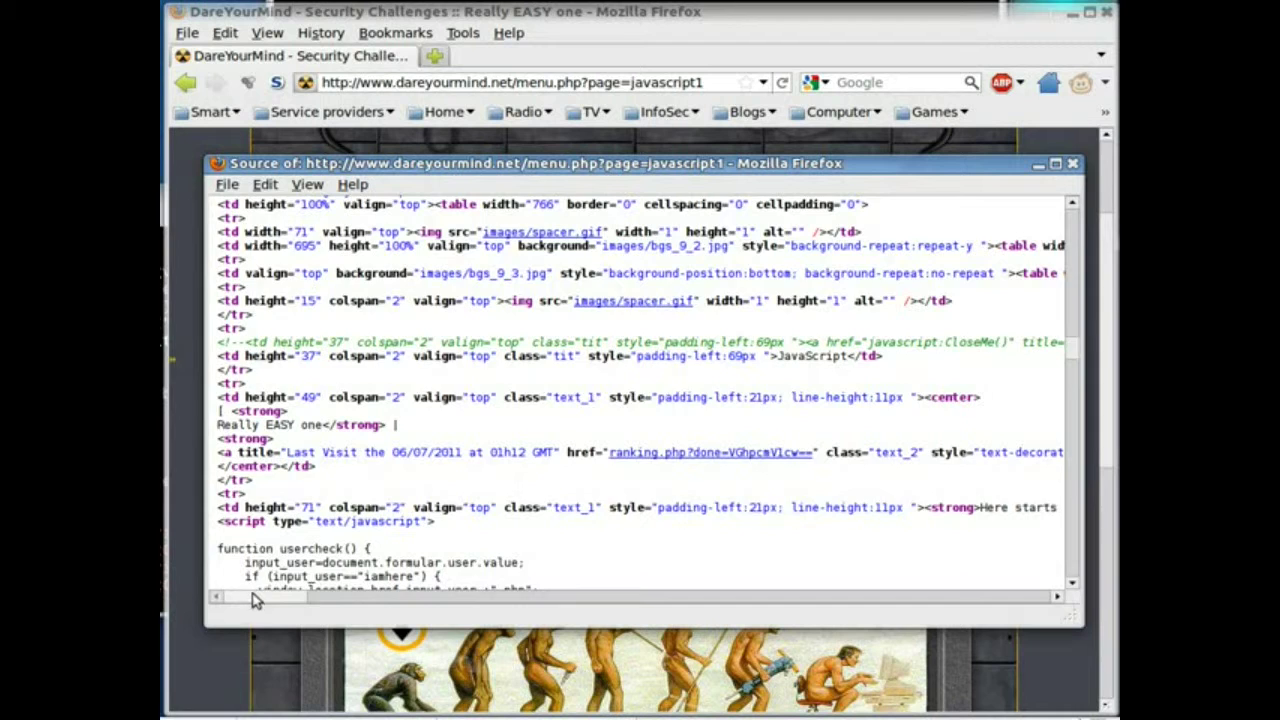
pyautogui.moveTo(255, 598); pyautogui.dragTo(492, 614)
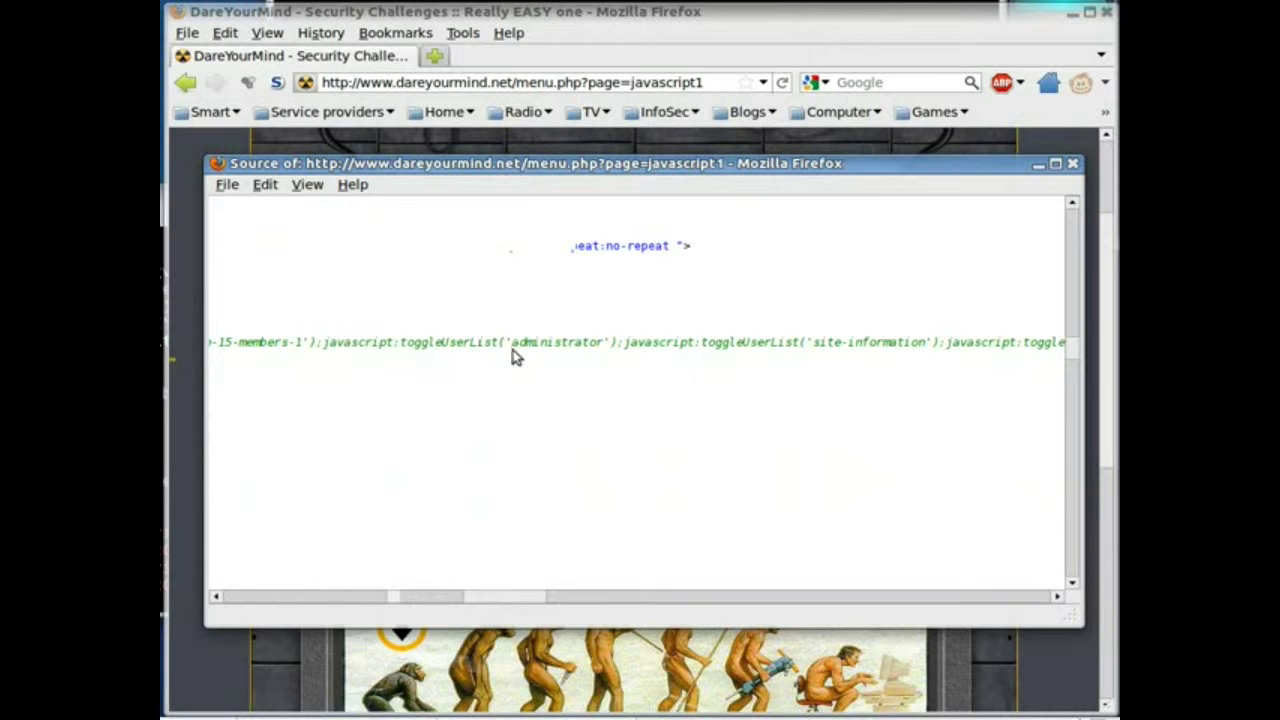
# Copy the word 'administrator' from the page source
pyautogui.moveTo(516, 342); pyautogui.dragTo(605, 342)
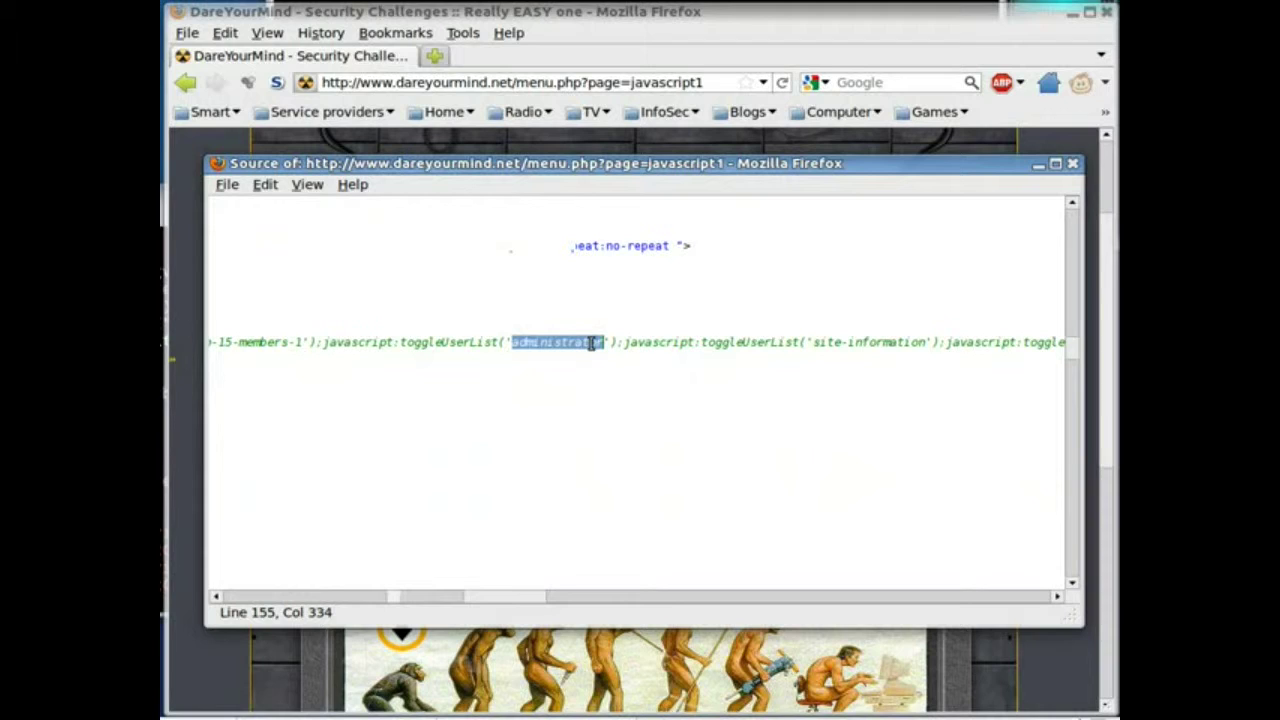
pyautogui.rightClick(590, 342)
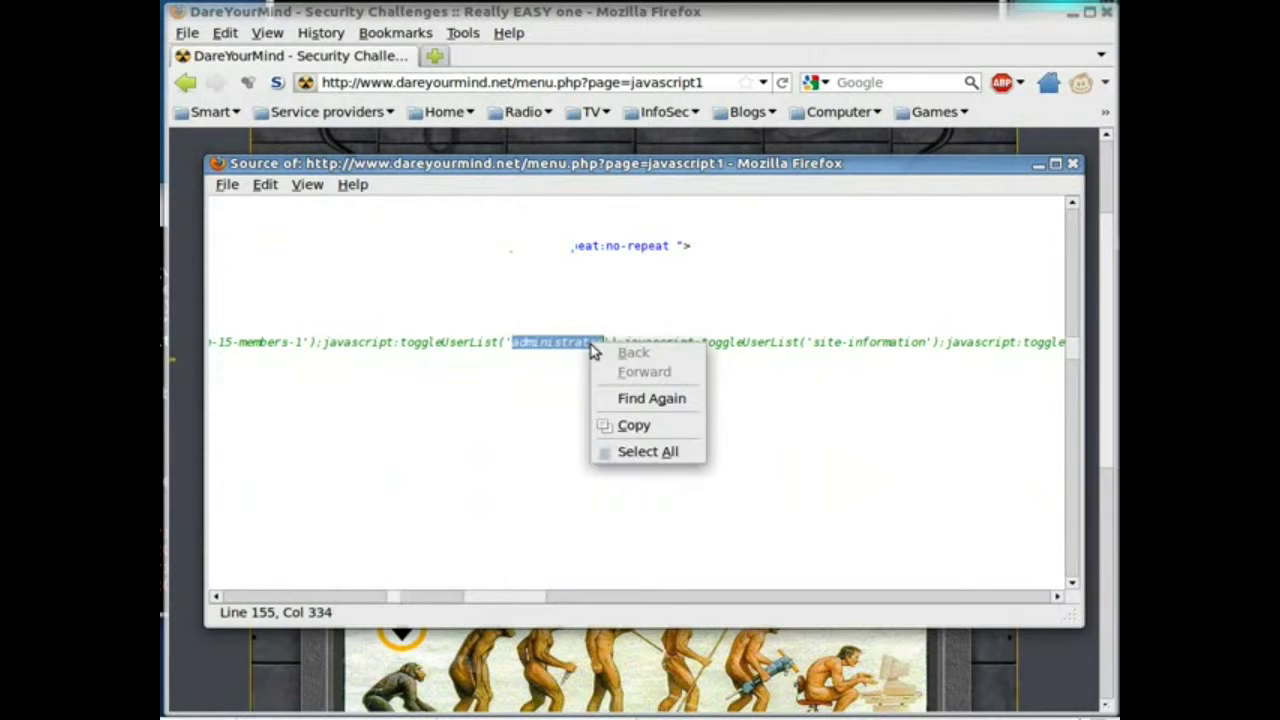
pyautogui.click(634, 426)
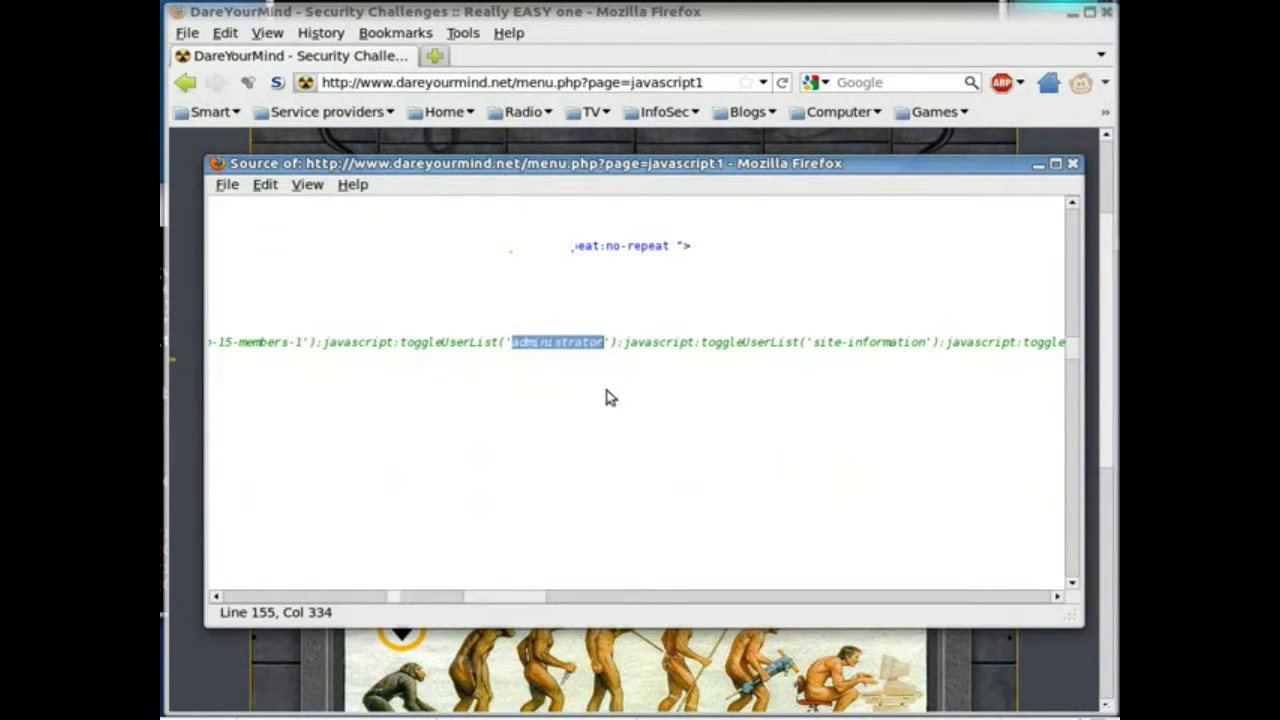
# Paste 'administrator' as the username, submit it, and dismiss the 'Try again...' alert
pyautogui.click(181, 198)
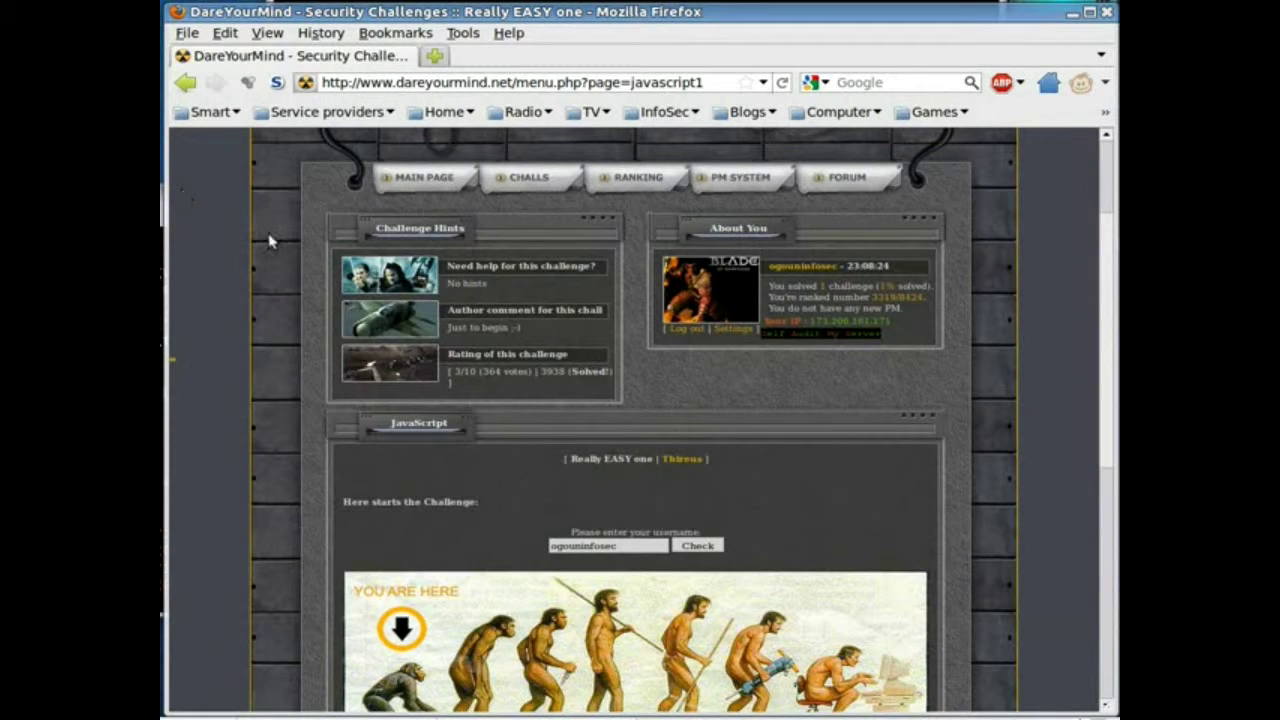
pyautogui.doubleClick(617, 549)
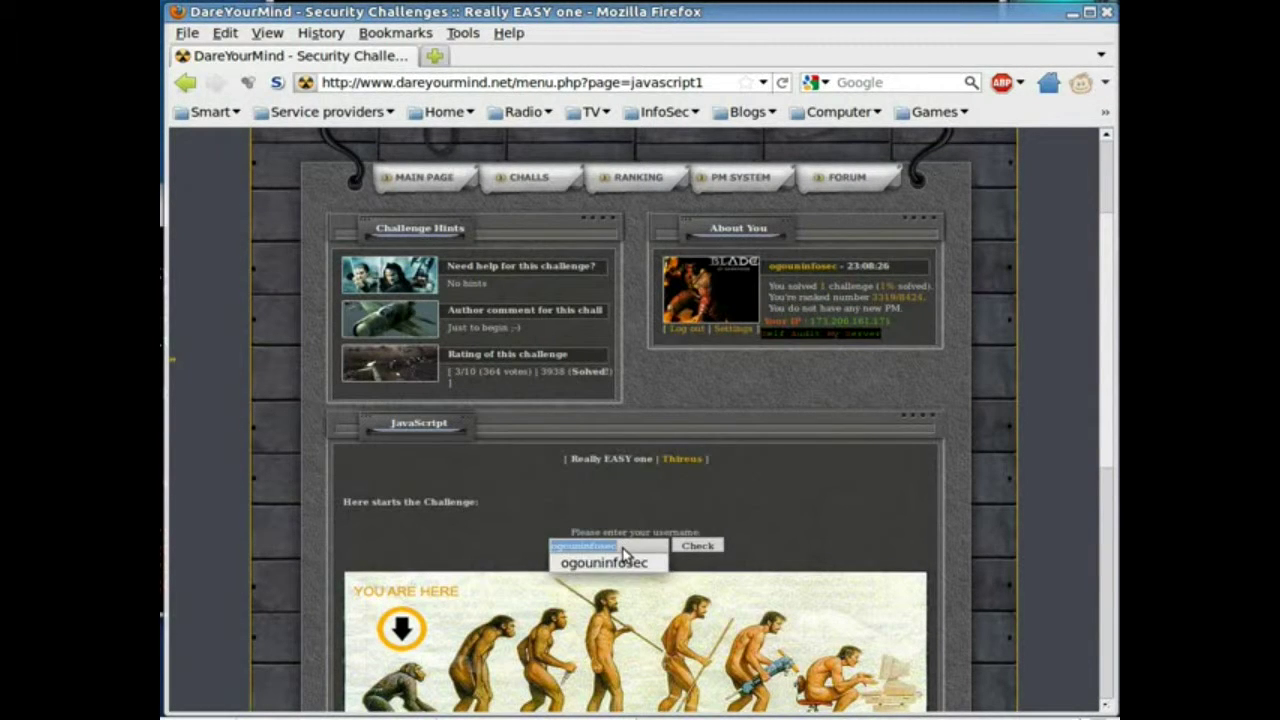
pyautogui.rightClick(624, 548)
pyautogui.click(700, 385)
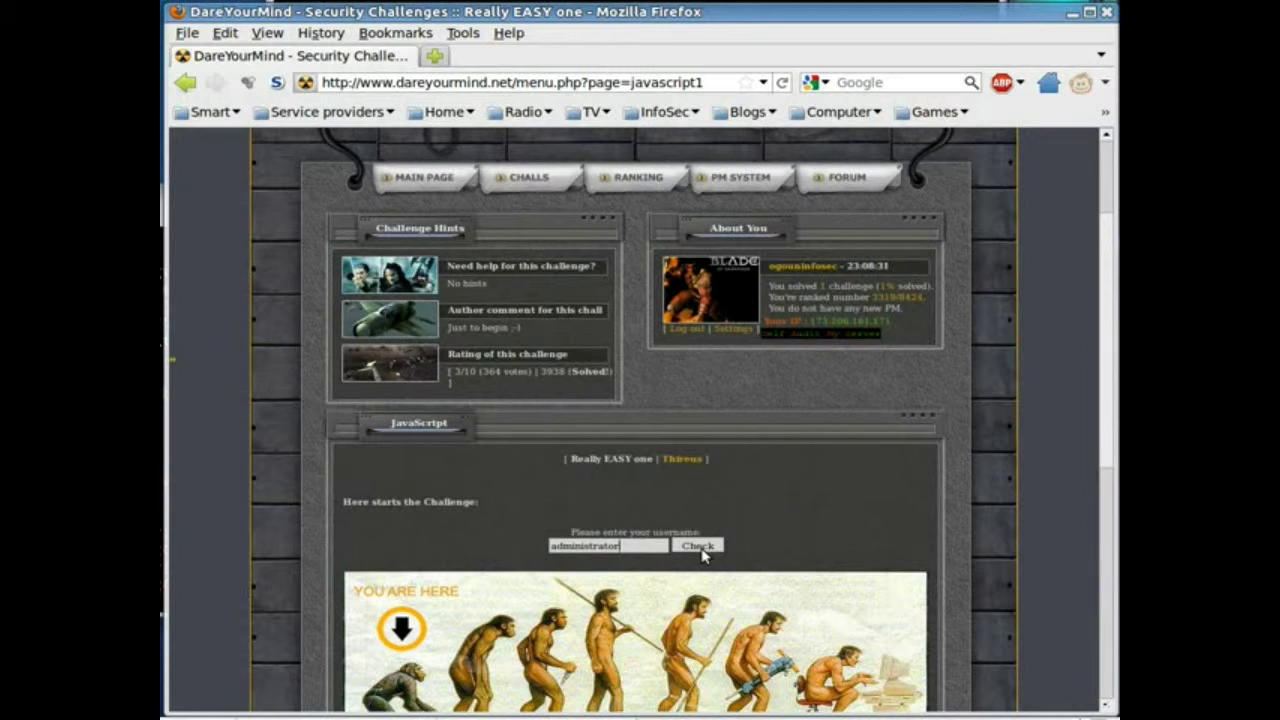
pyautogui.click(701, 549)
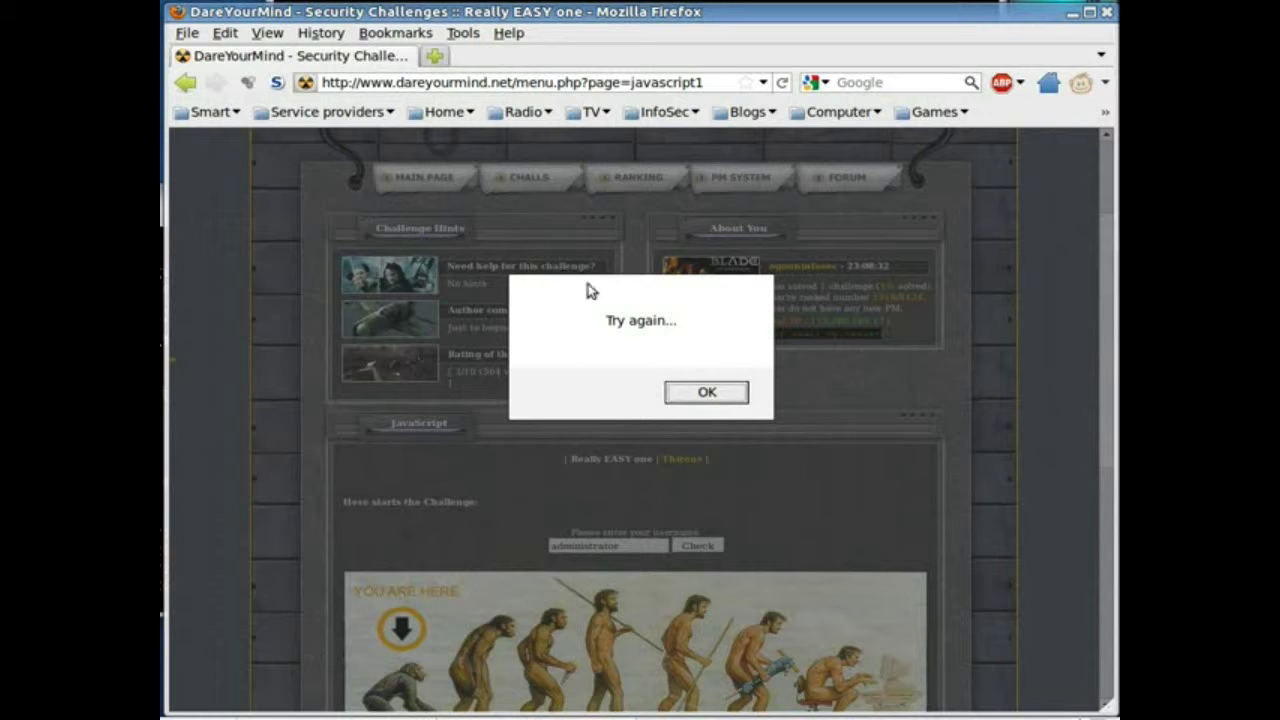
pyautogui.click(688, 393)
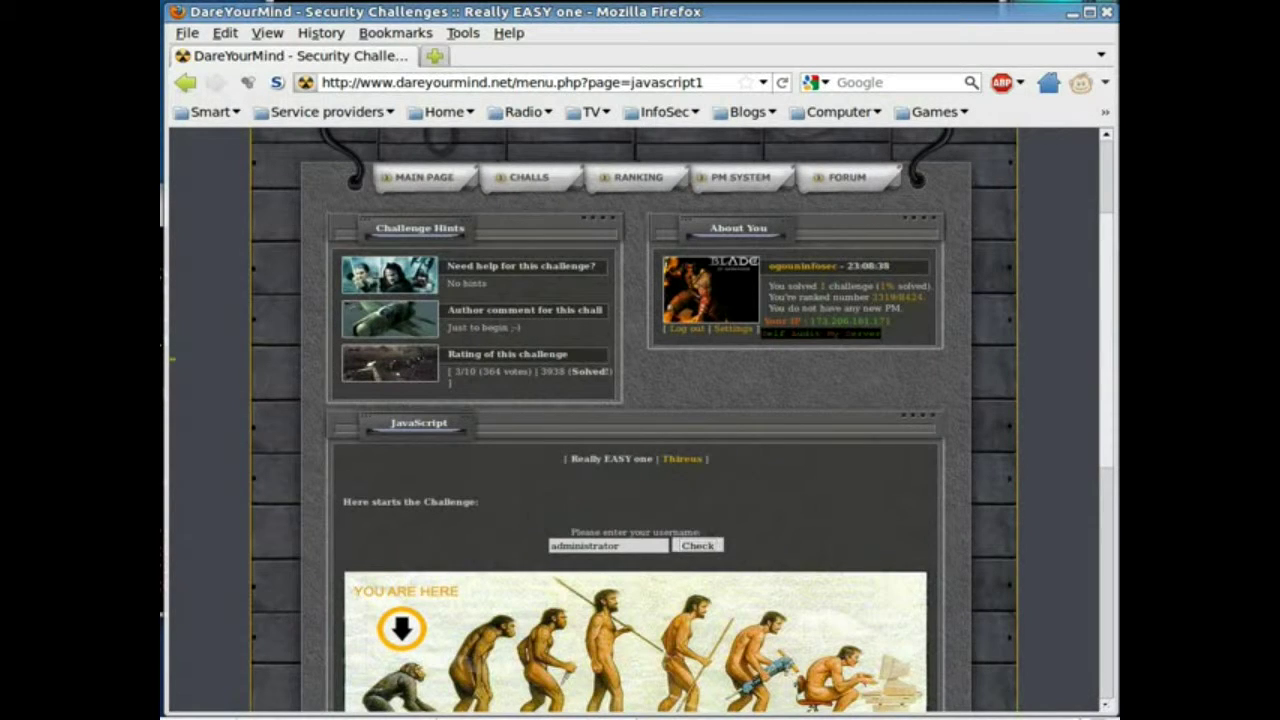
pyautogui.hotkey('alt', 'Tab')
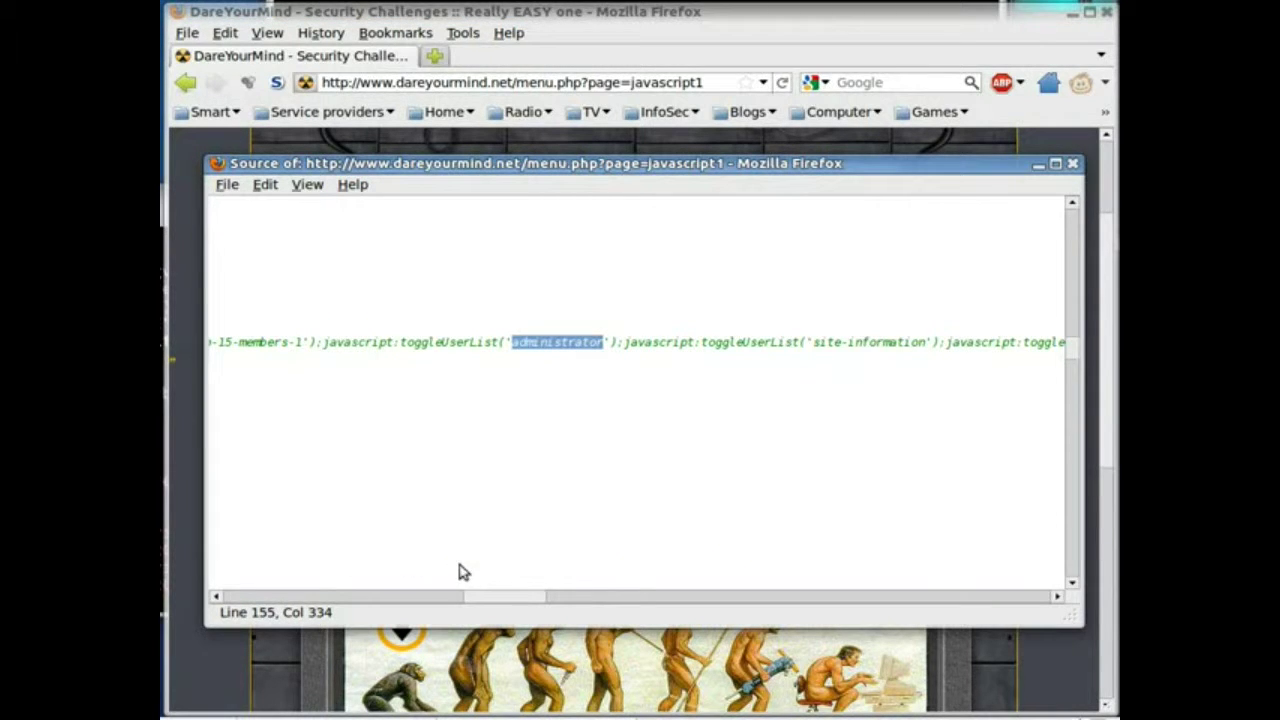
# Find the usercheck function in the source and copy its hard-coded username 'iamhere'
pyautogui.moveTo(489, 597); pyautogui.dragTo(318, 608)
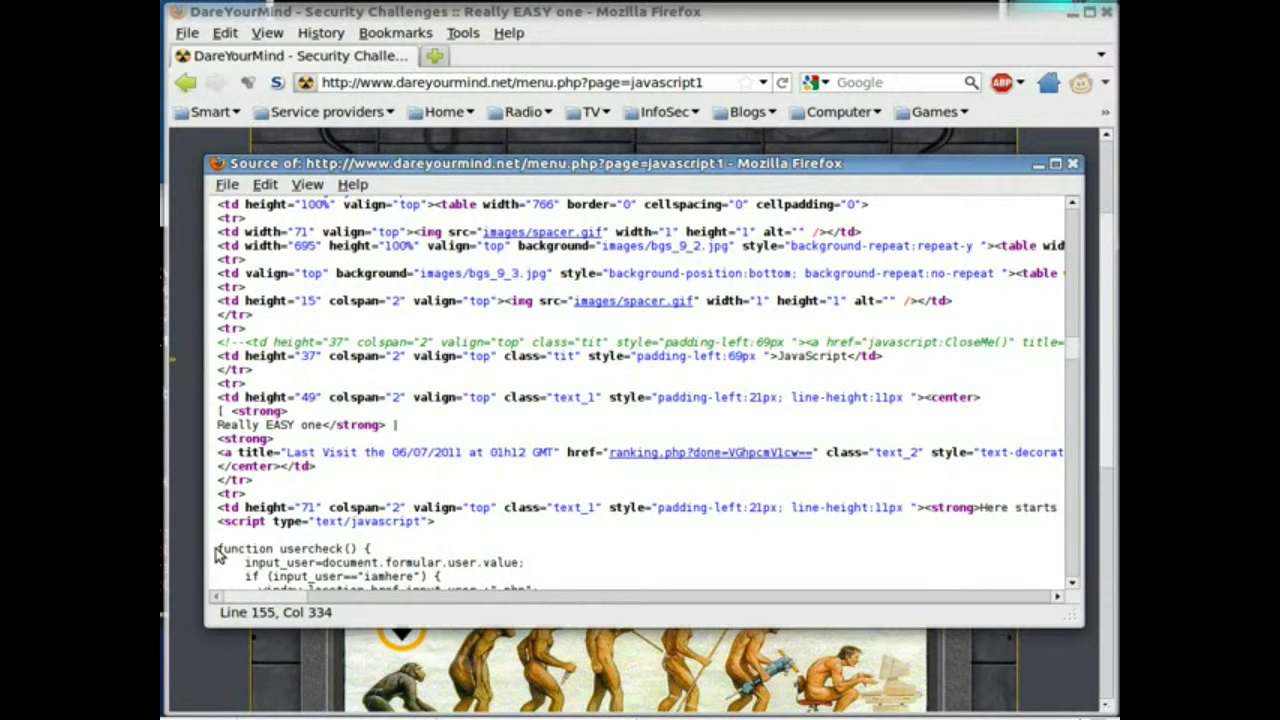
pyautogui.moveTo(218, 548); pyautogui.dragTo(372, 556)
pyautogui.click(409, 556)
pyautogui.scroll(-4, 415, 550)
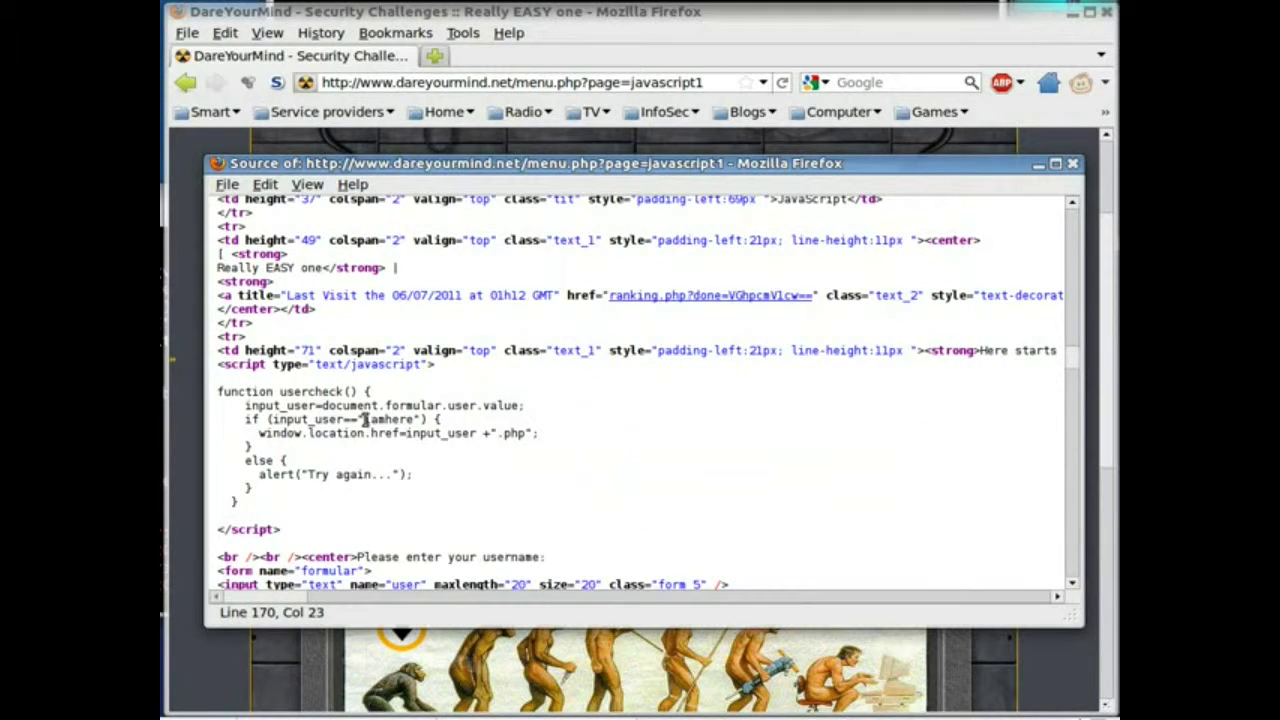
pyautogui.moveTo(364, 420); pyautogui.dragTo(412, 421)
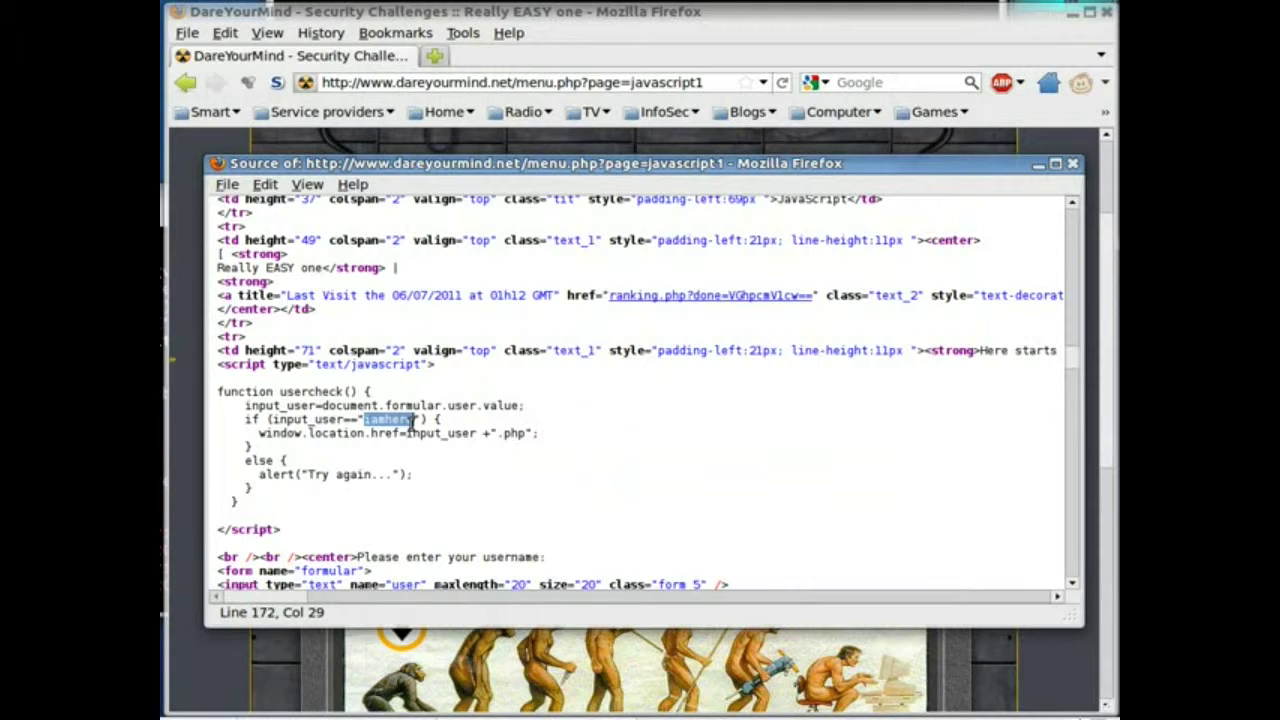
pyautogui.rightClick(390, 423)
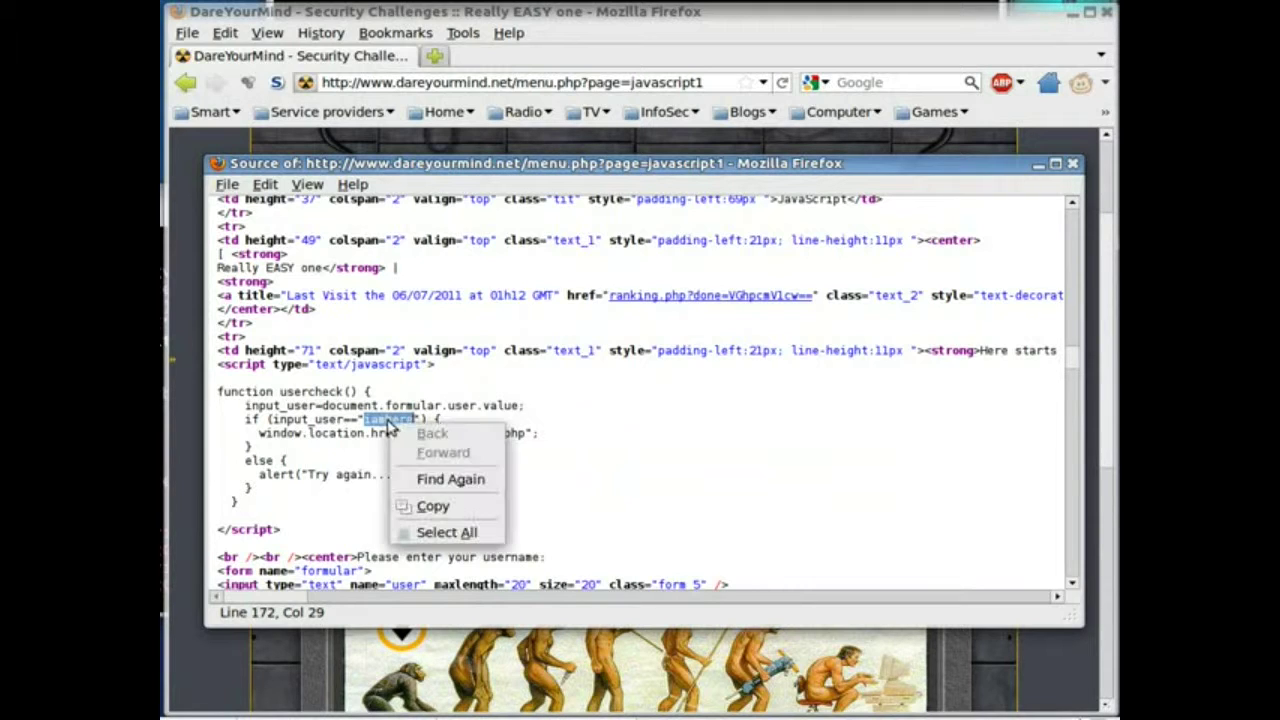
pyautogui.click(444, 509)
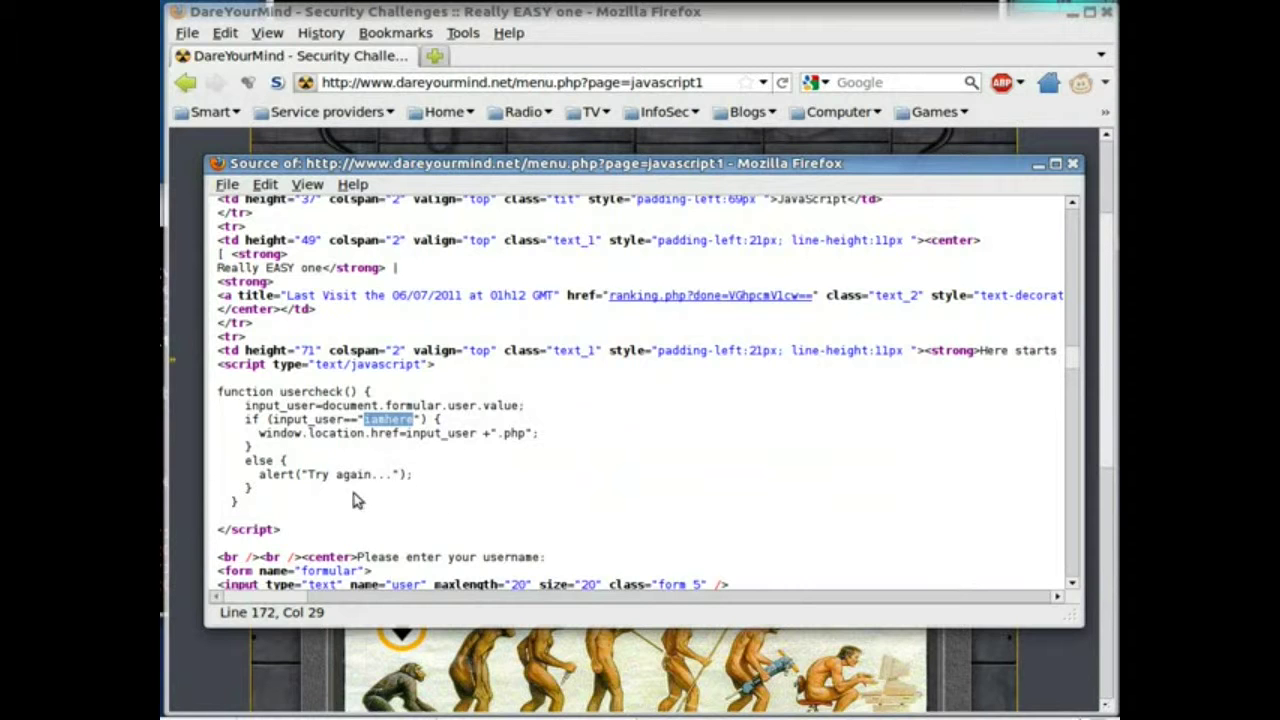
# Replace the username with 'iamhere', submit it, and dismiss the 'Well done! You've got it!' alert
pyautogui.click(193, 460)
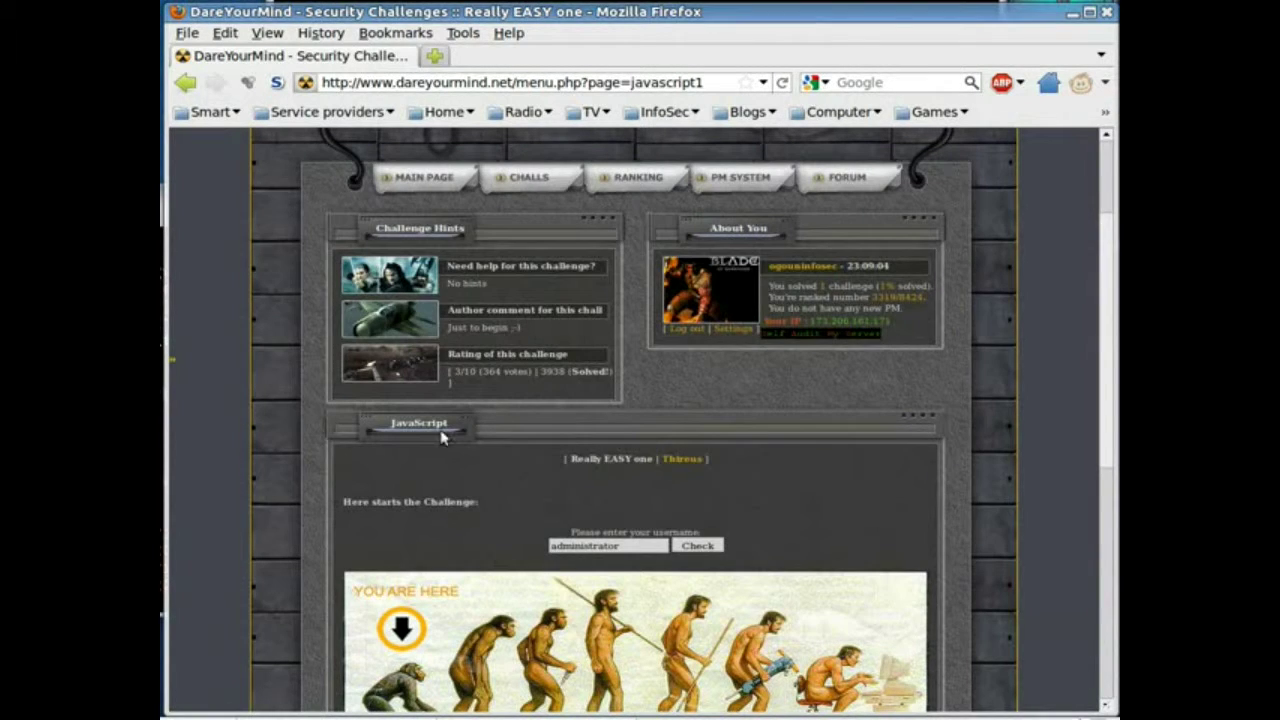
pyautogui.moveTo(628, 549); pyautogui.dragTo(505, 540)
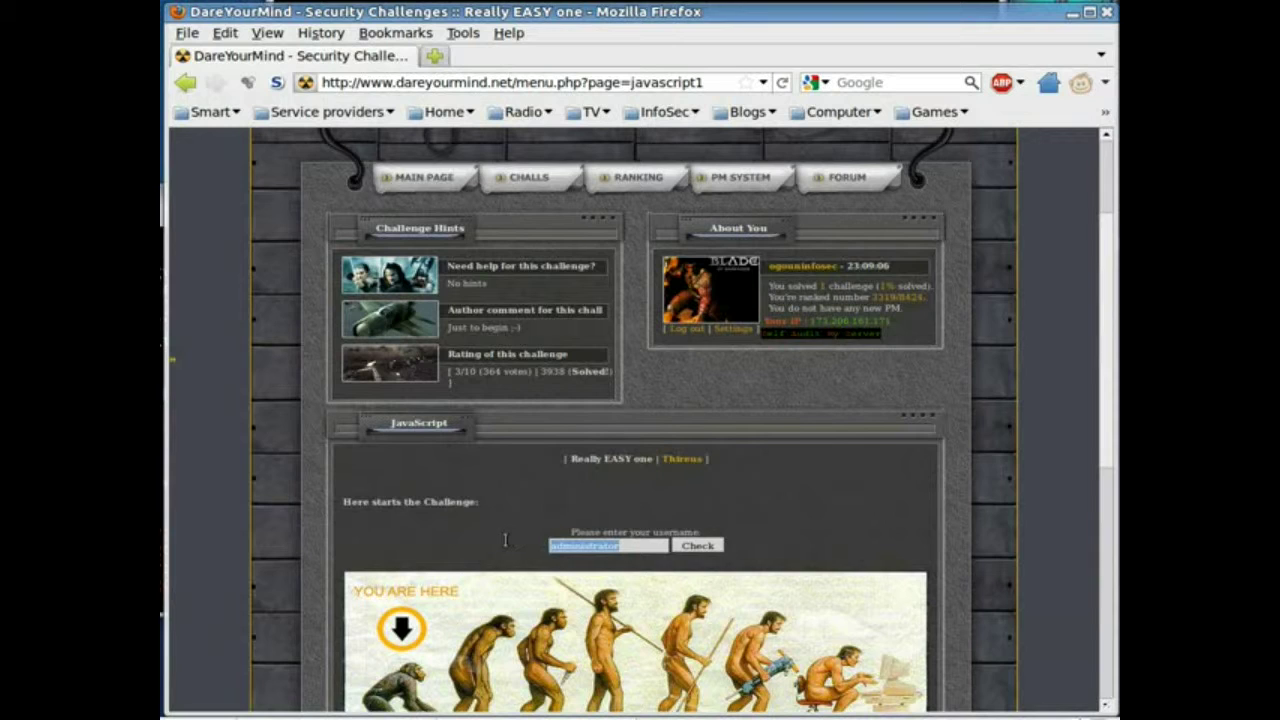
pyautogui.write('iamhere')
pyautogui.click(697, 546)
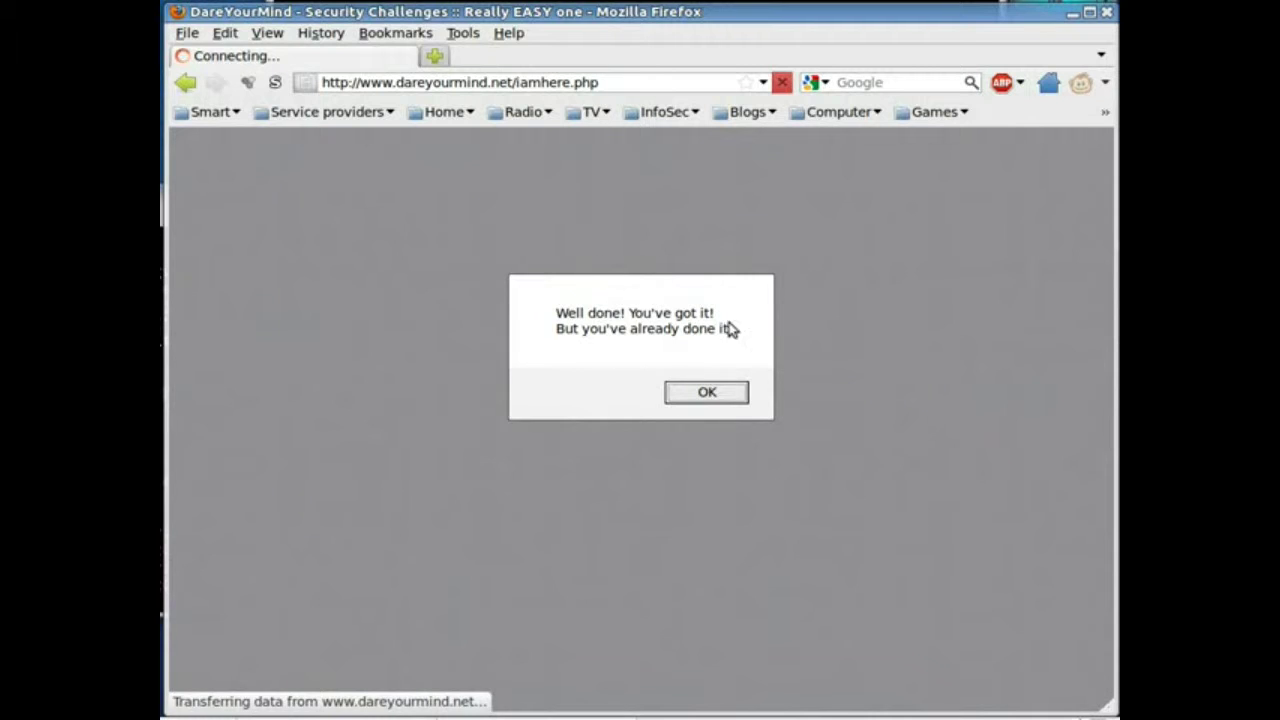
pyautogui.click(730, 390)
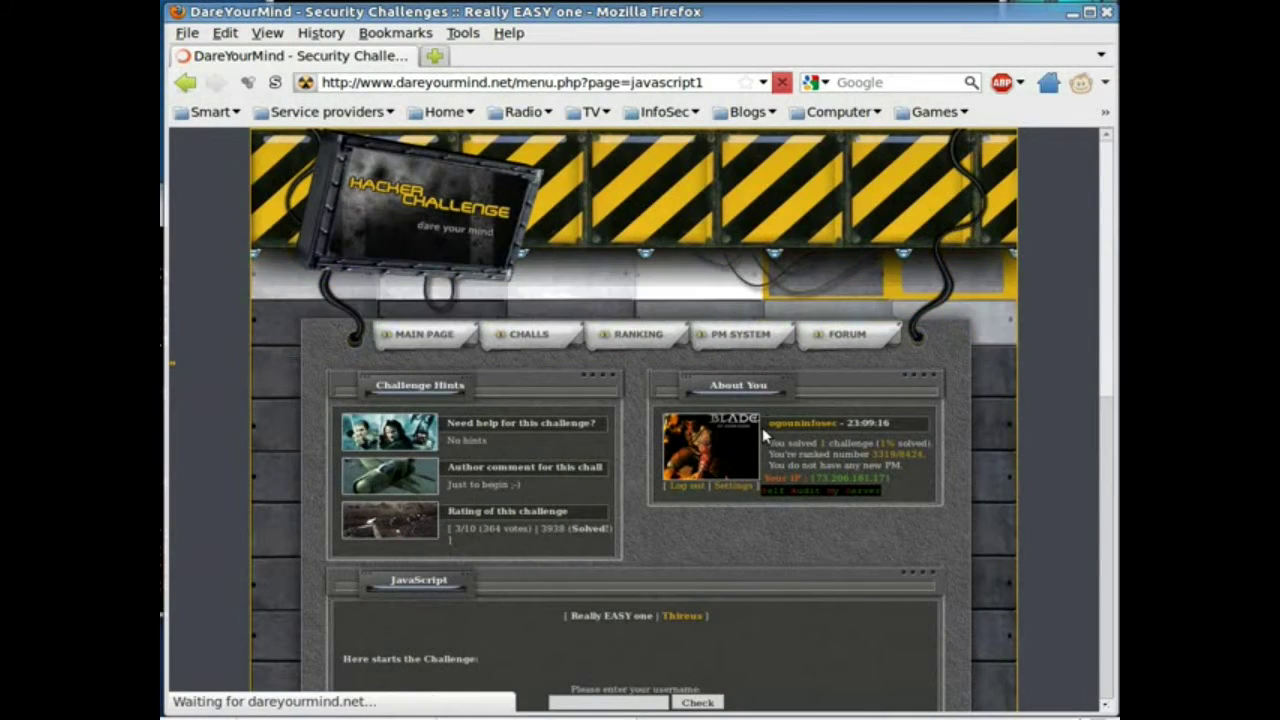